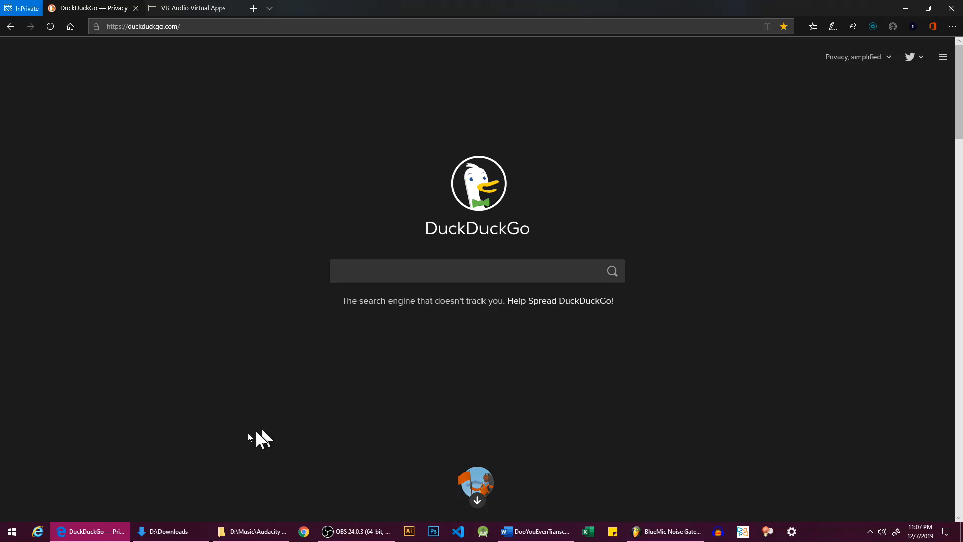
Step: Search the web for "vb audio" and open the Audio Apps page of the VB-Audio website
click(396, 273)
text(vb audio)
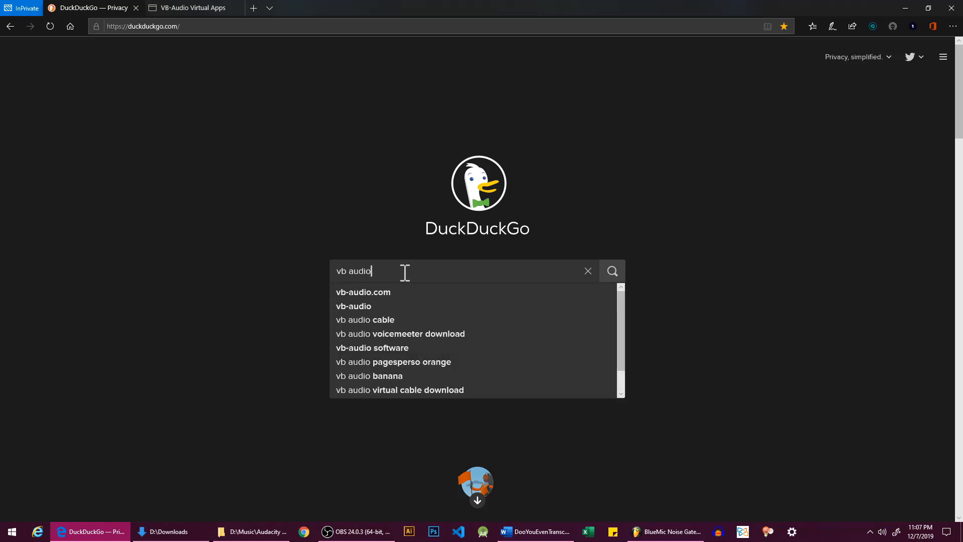
key(Return)
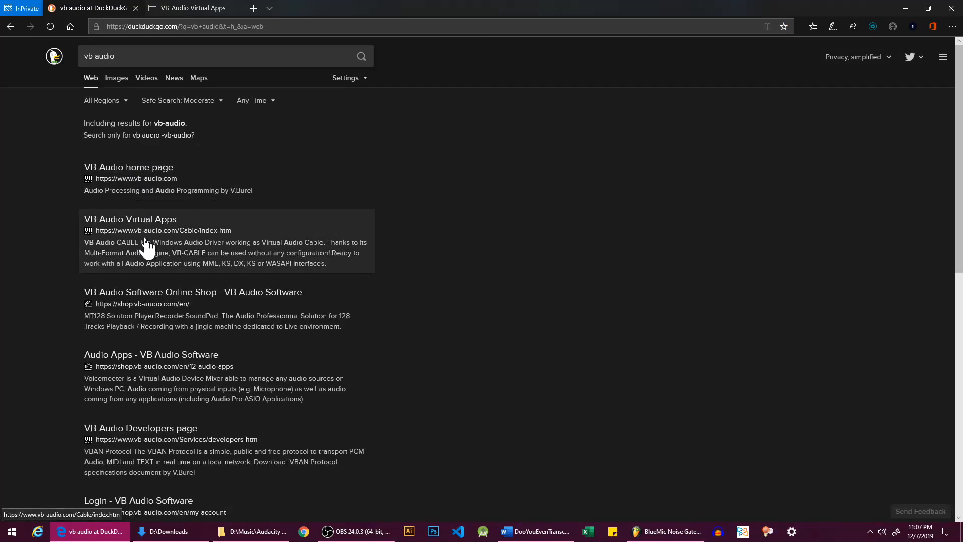
click(129, 176)
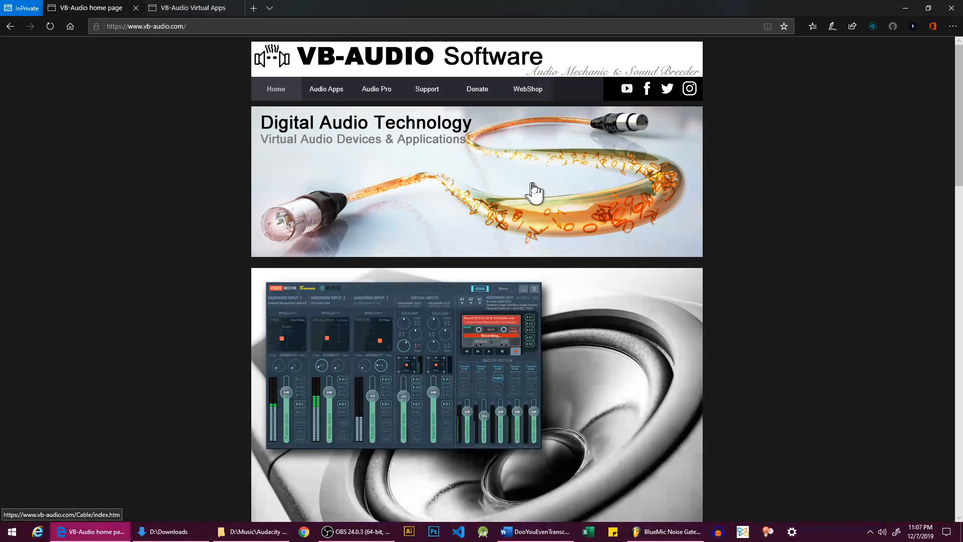
click(319, 93)
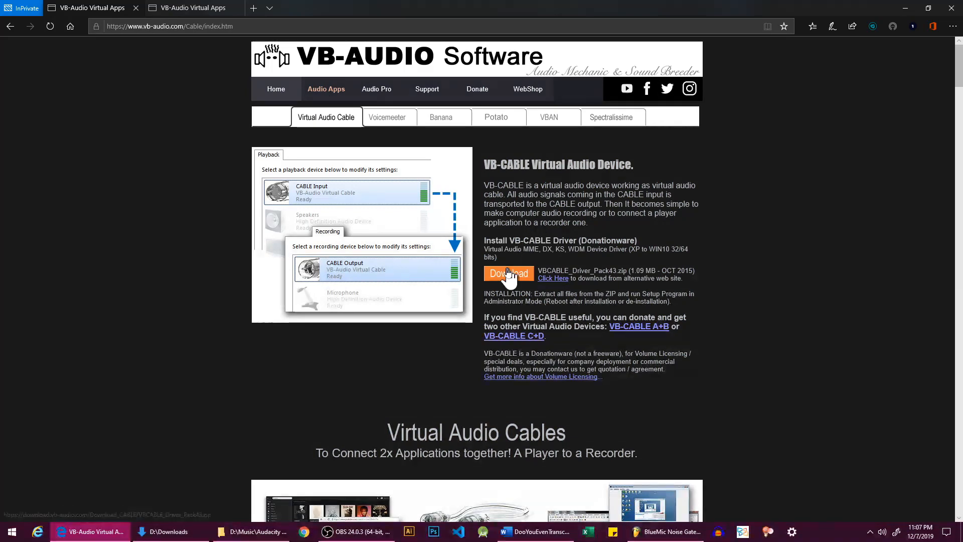
Step: Download the VB-CABLE driver and save it as VBCABLE_Driver_Pack43.zip in the Downloads folder on drive D
click(509, 285)
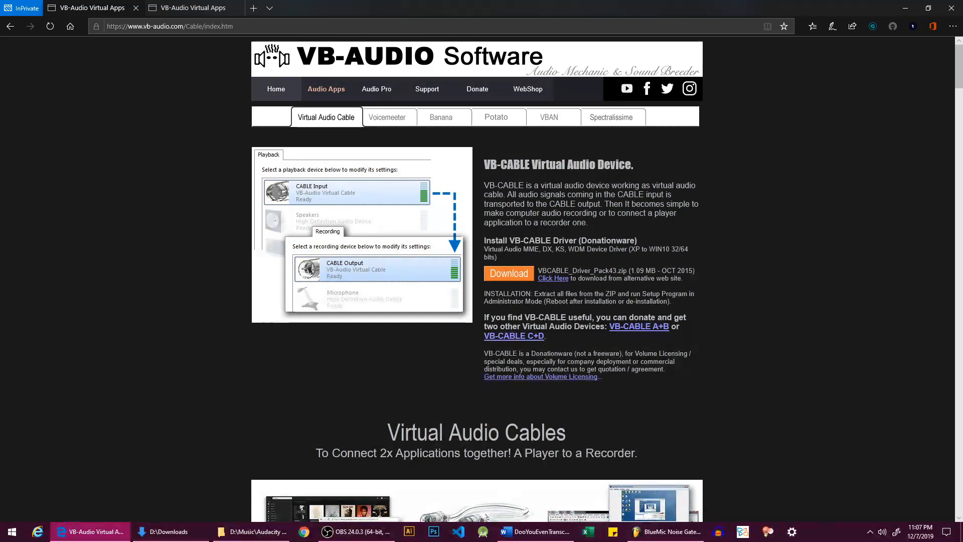
drag(510, 241, 576, 245)
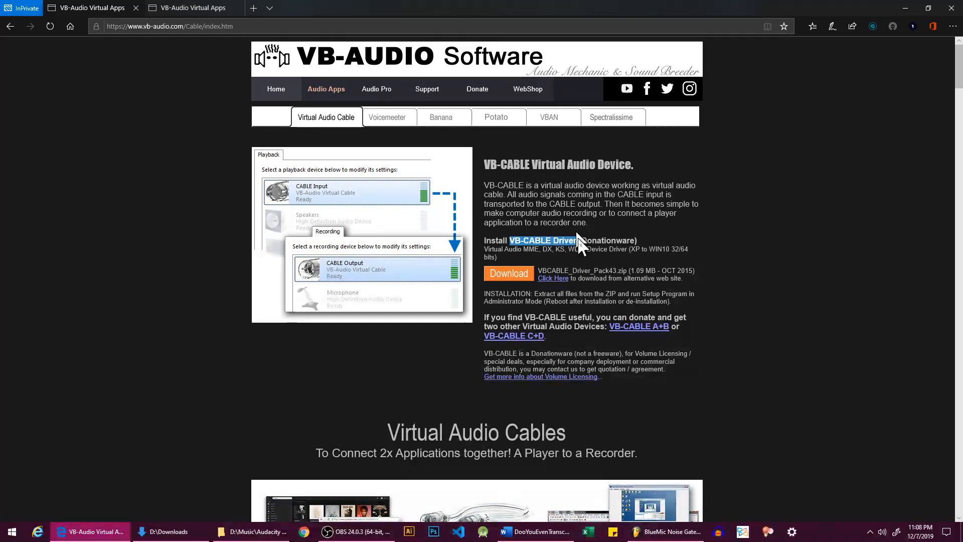
click(611, 243)
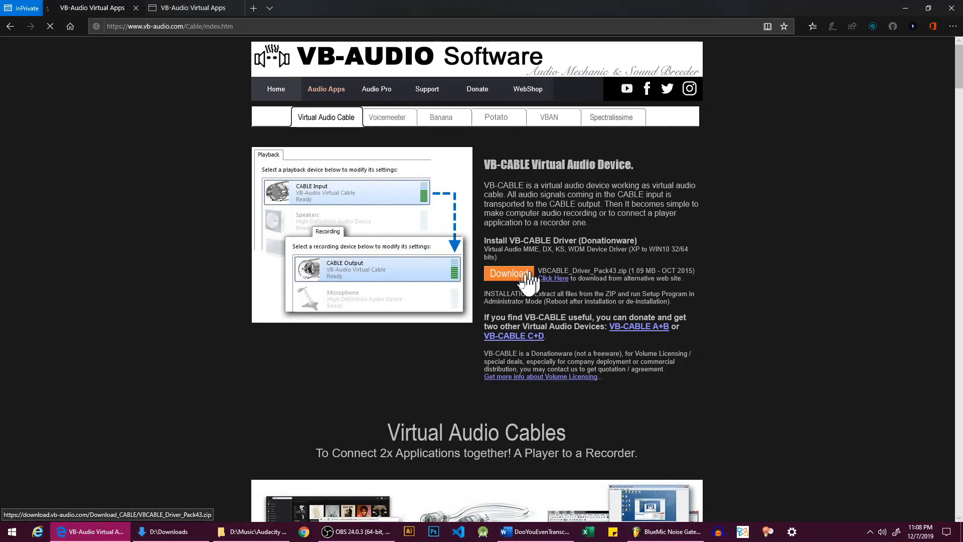
click(506, 276)
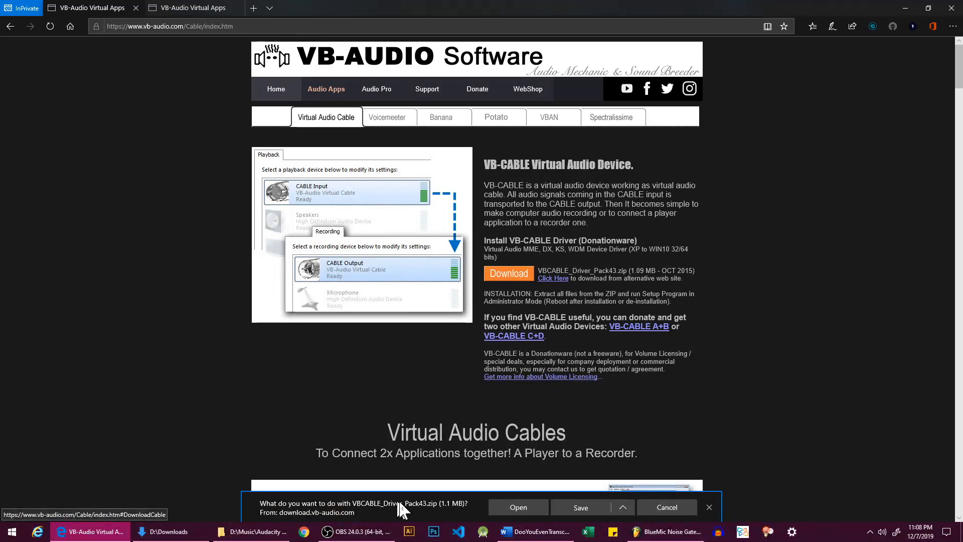
click(623, 507)
click(589, 493)
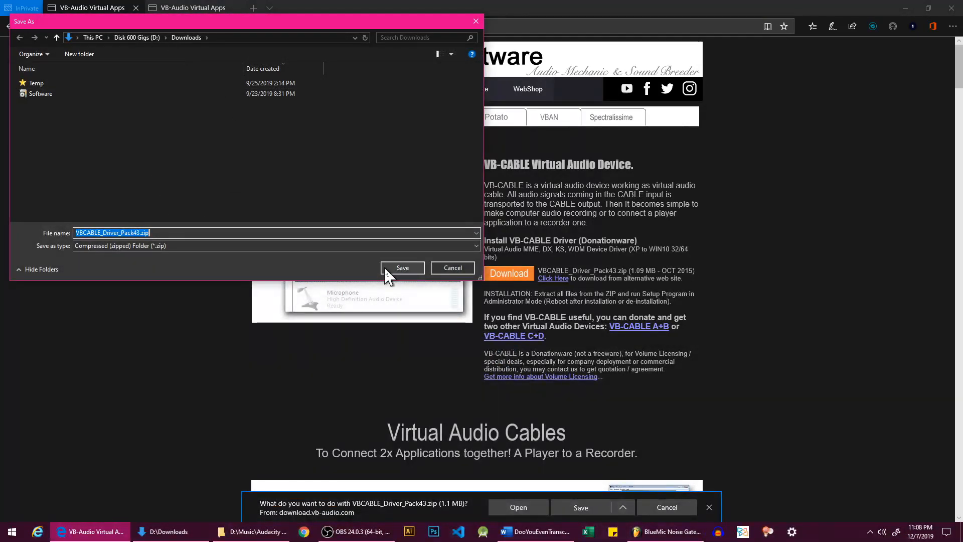
click(401, 268)
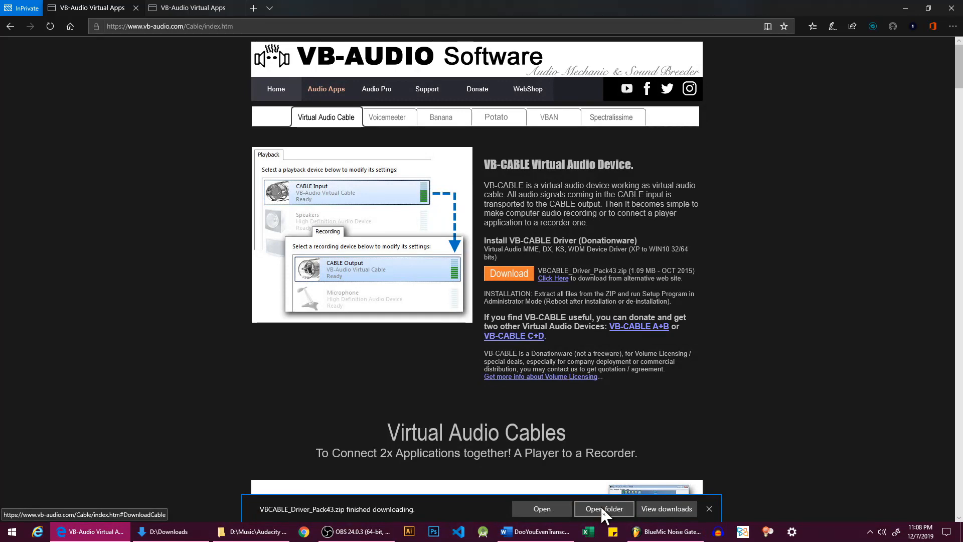
Step: Open the download location and extract VBCABLE_Driver_Pack43.zip to D:\Downloads\VBCABLE_Driver_Pack43
click(615, 507)
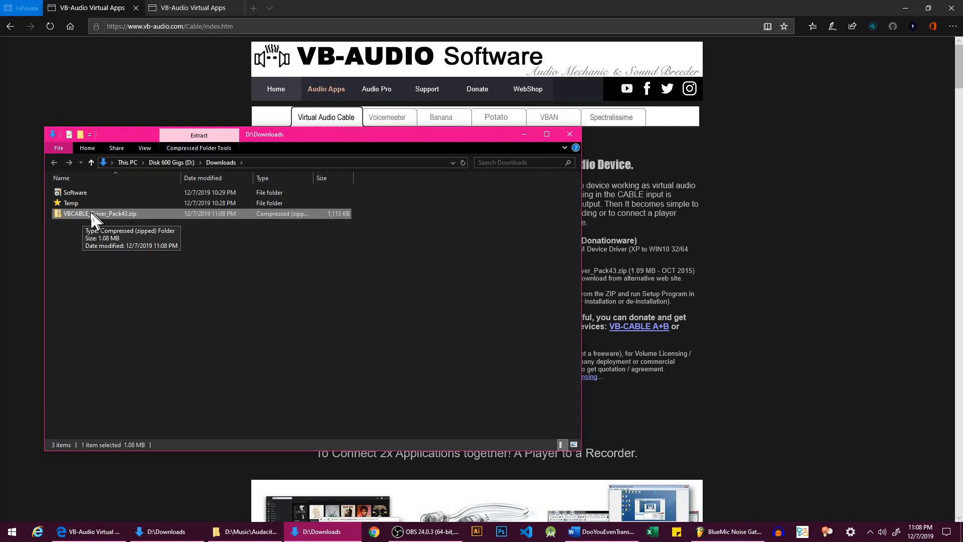
right_click(75, 213)
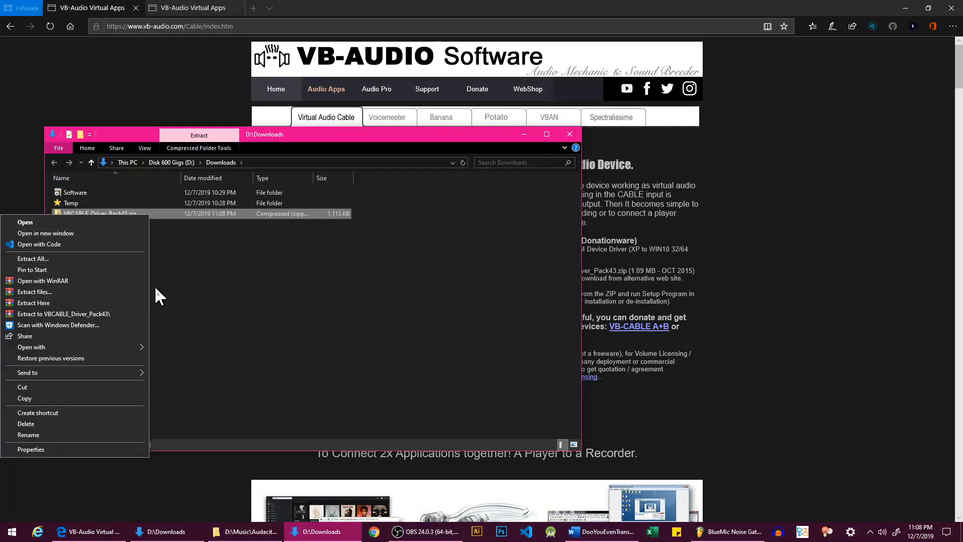
click(39, 258)
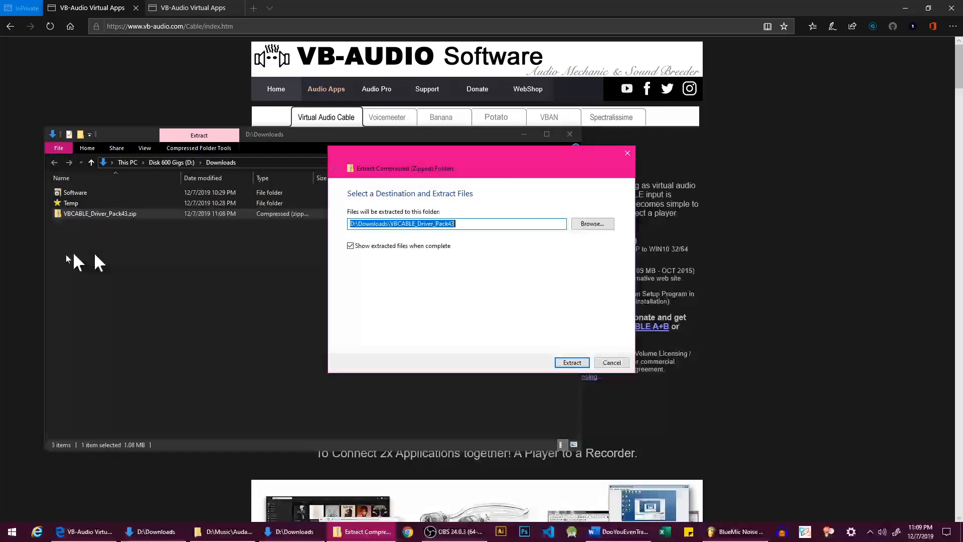
click(567, 361)
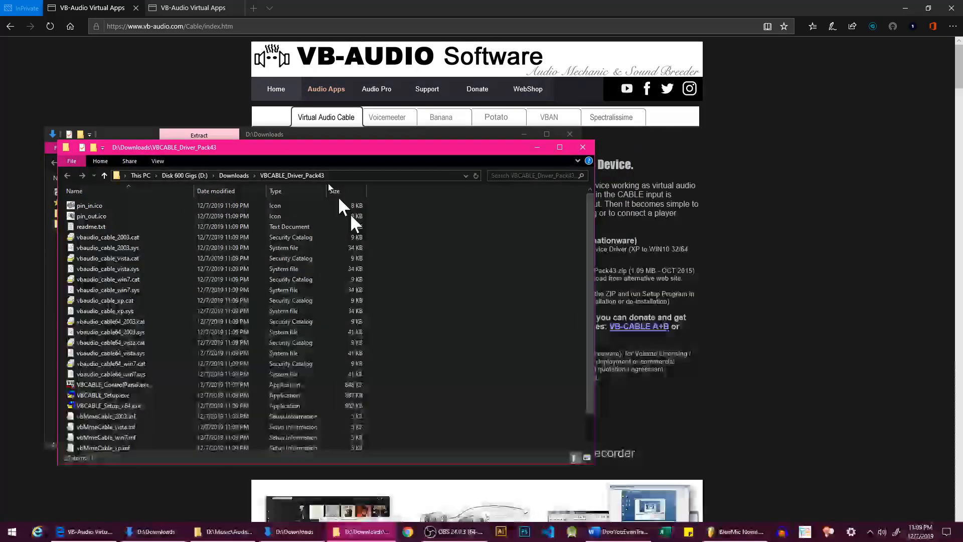
Step: Run VBCABLE_Setup_x64.exe from the extracted folder with the always-ask warning turned off, and close the folder window
drag(305, 147, 463, 165)
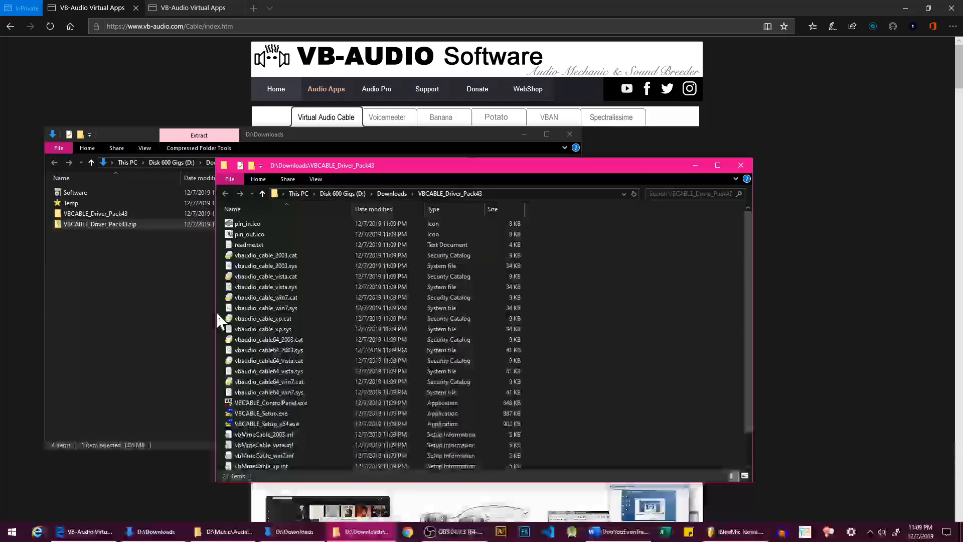
scroll(546, 308, down, 1)
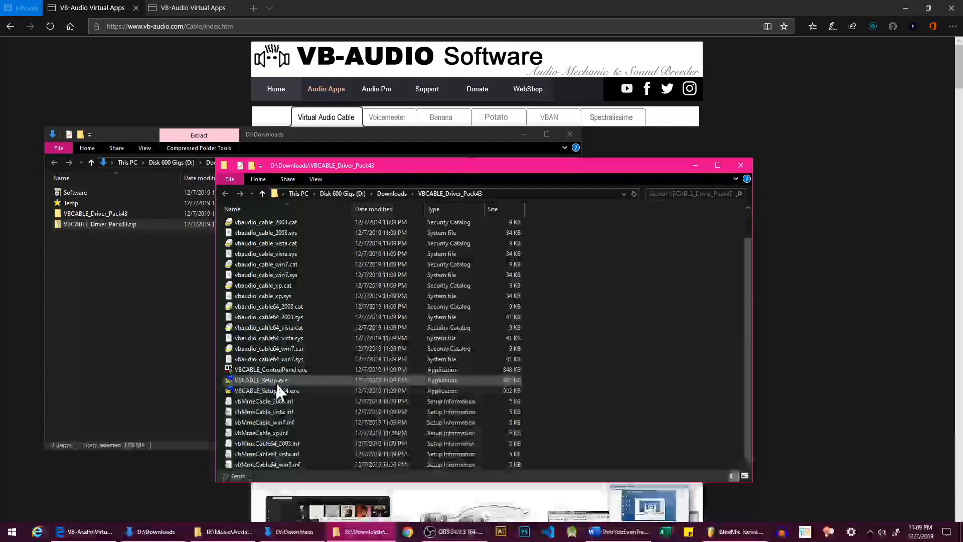
double_click(306, 391)
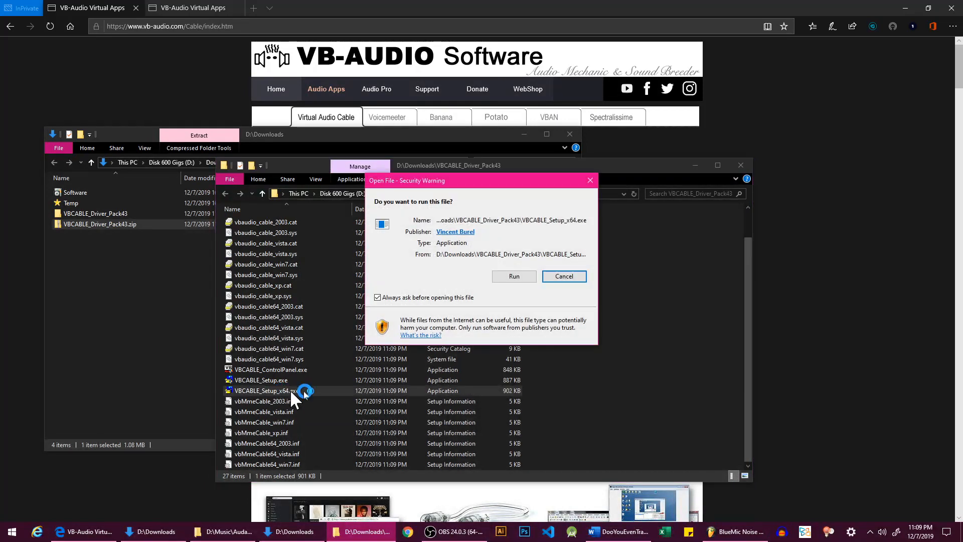
click(406, 298)
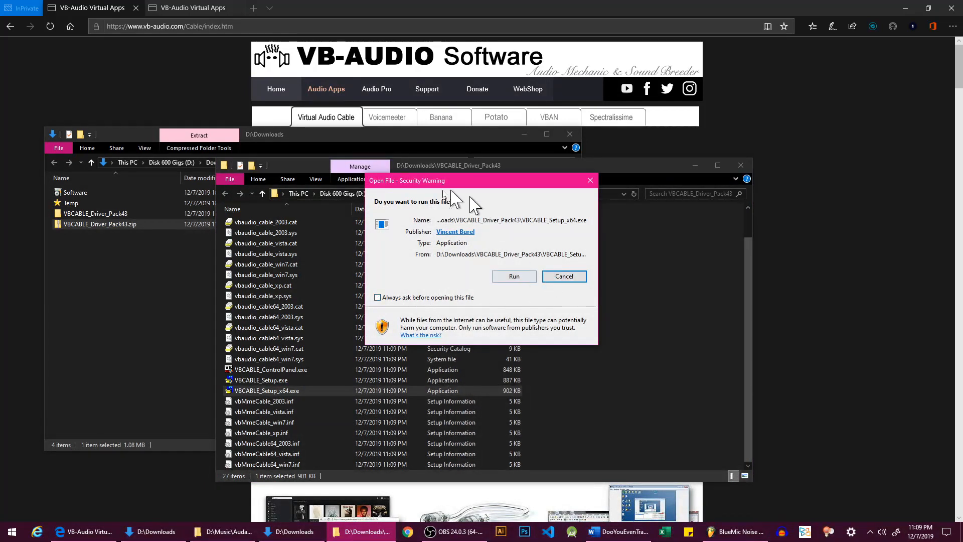
click(522, 277)
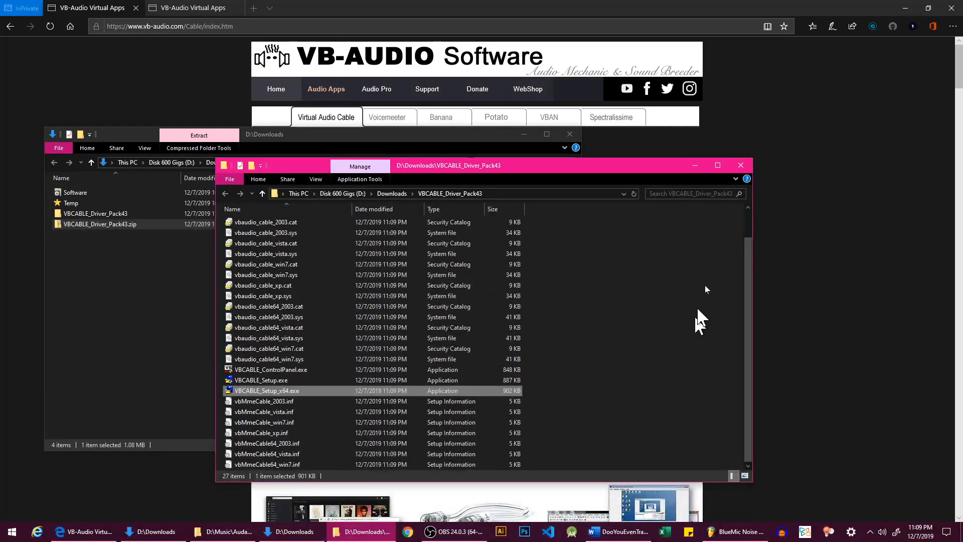
click(739, 165)
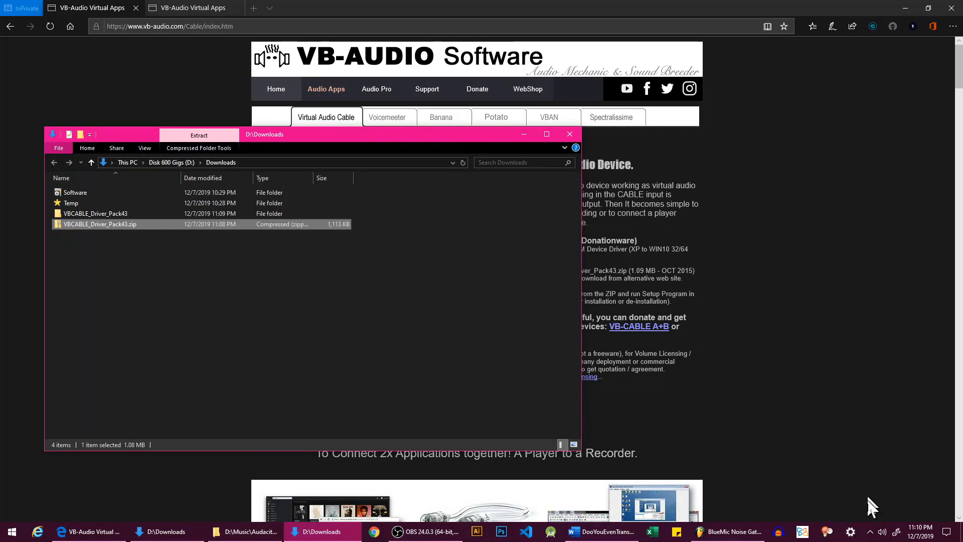
Step: Open the Windows Sound settings page
right_click(883, 533)
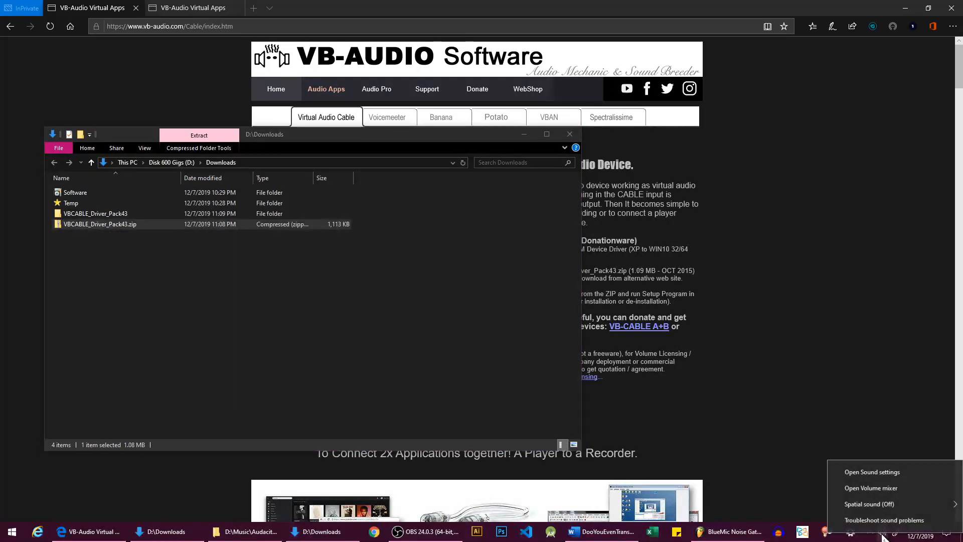
click(868, 470)
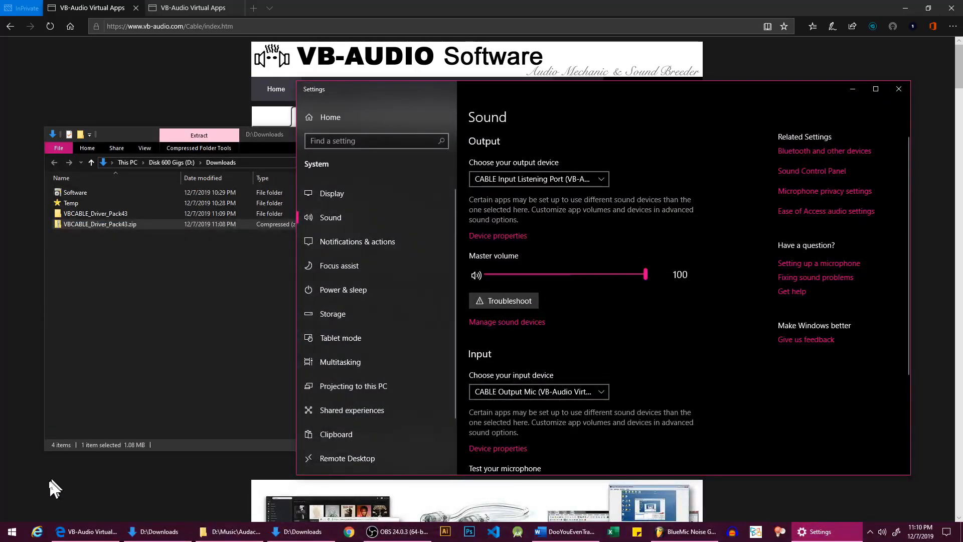
click(11, 535)
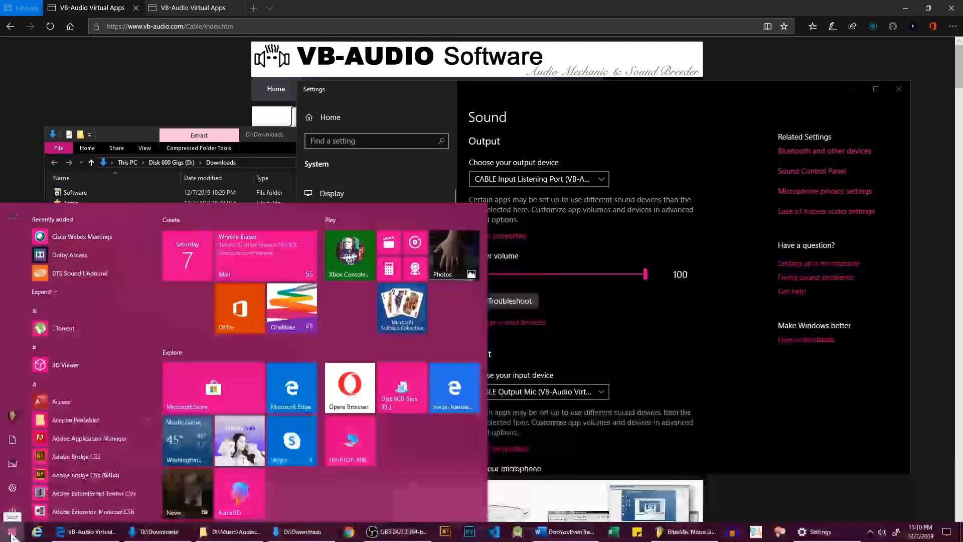
click(13, 485)
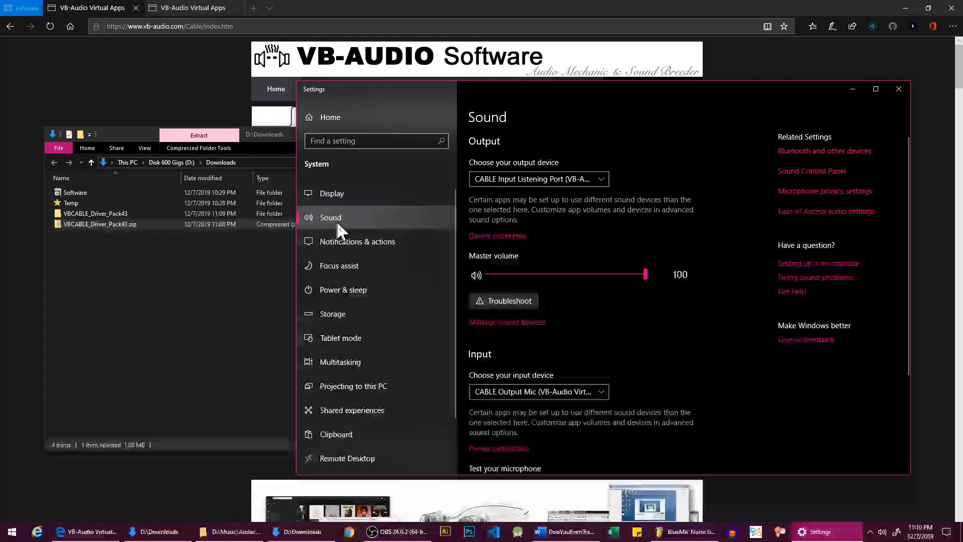
click(13, 533)
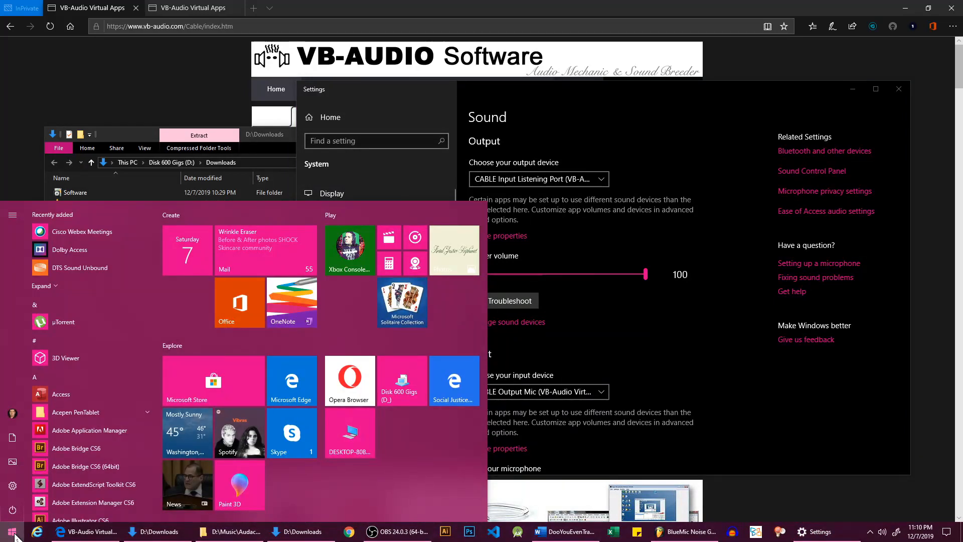
text(sound)
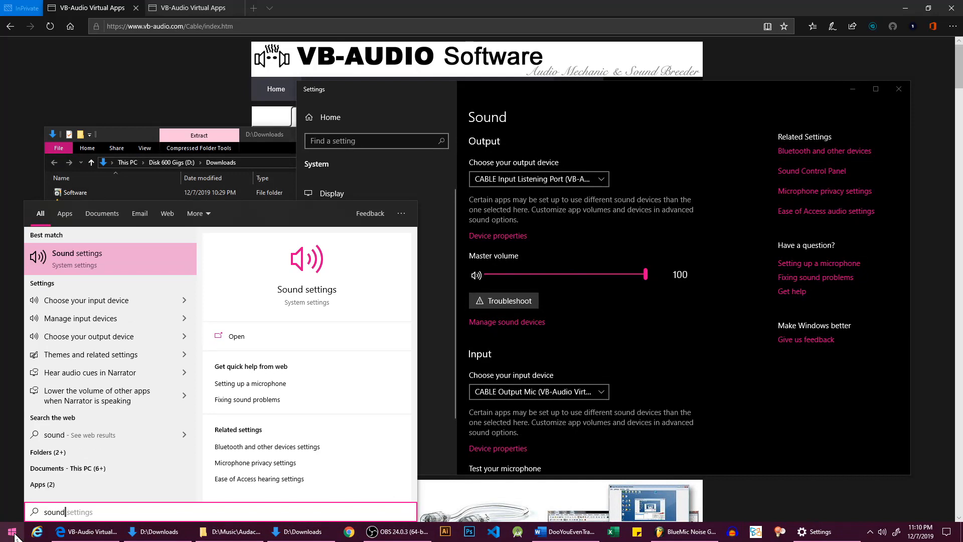
click(125, 268)
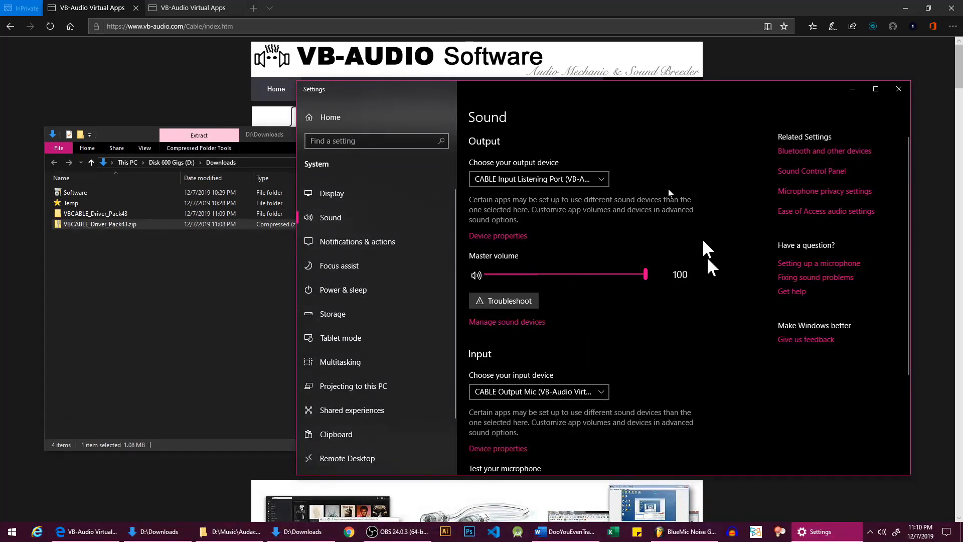
Step: Select CABLE Input Listening Port (VB-Audio Virtual Cable) as the sound output device and open its device properties
click(602, 178)
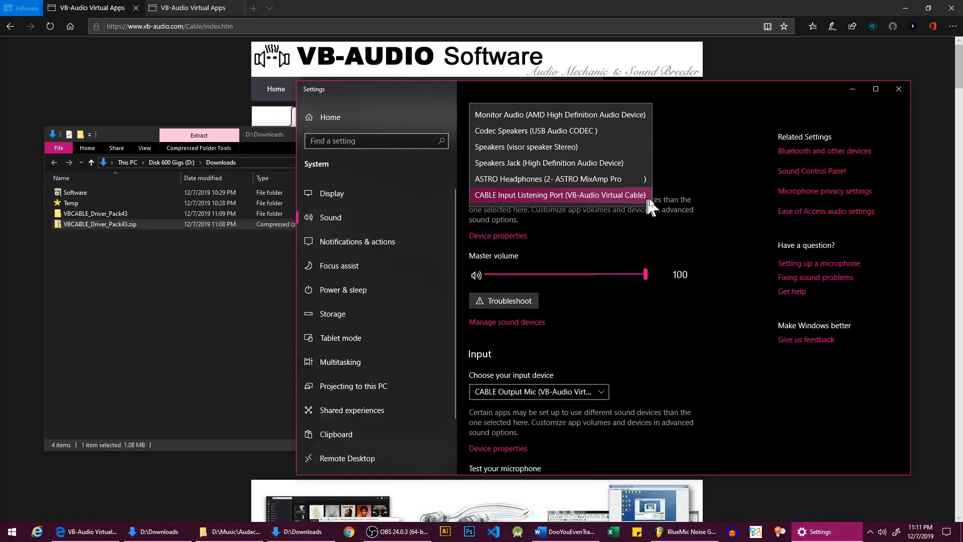
click(608, 194)
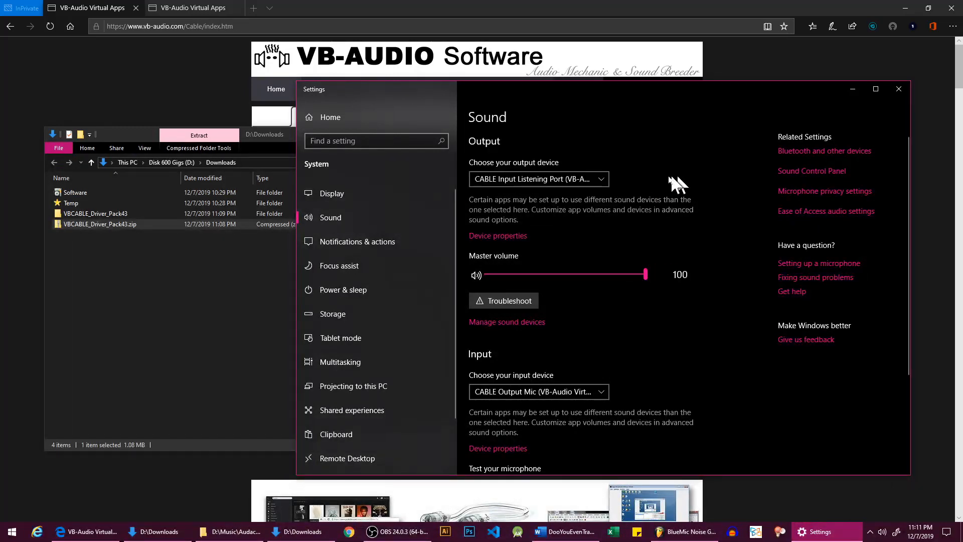
click(503, 236)
click(426, 151)
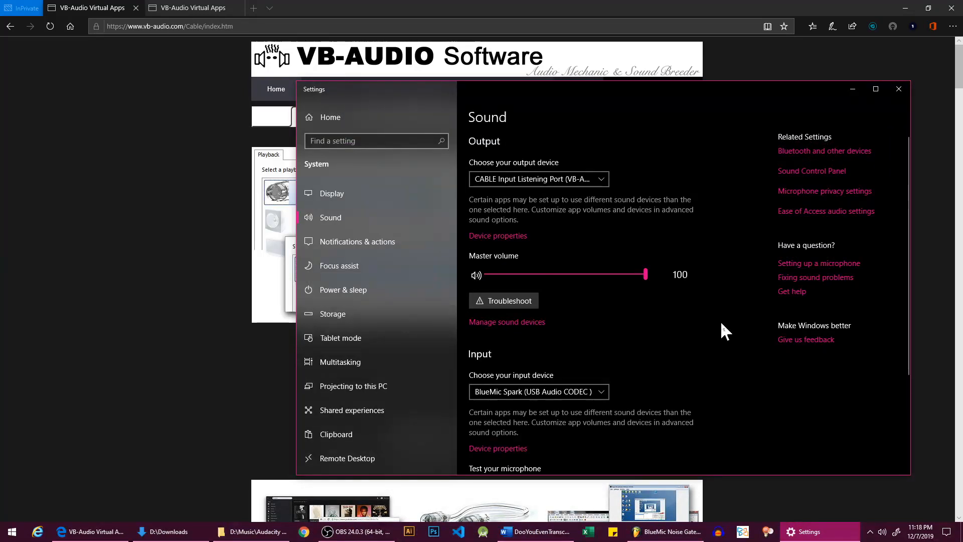
Step: Choose CABLE Input Listening Port as the output device and CABLE Output Mic (VB-Audio Virtual Cable) as the input device
click(593, 178)
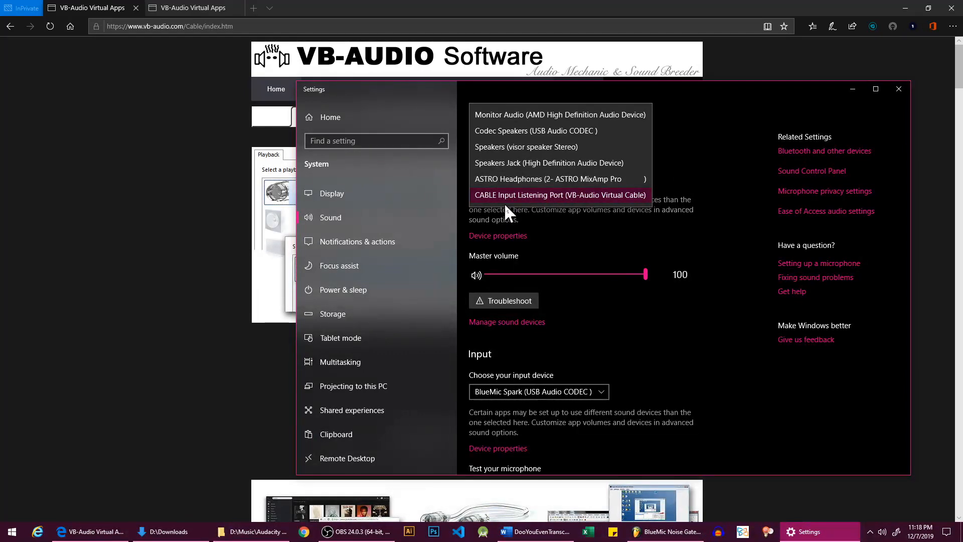
click(622, 191)
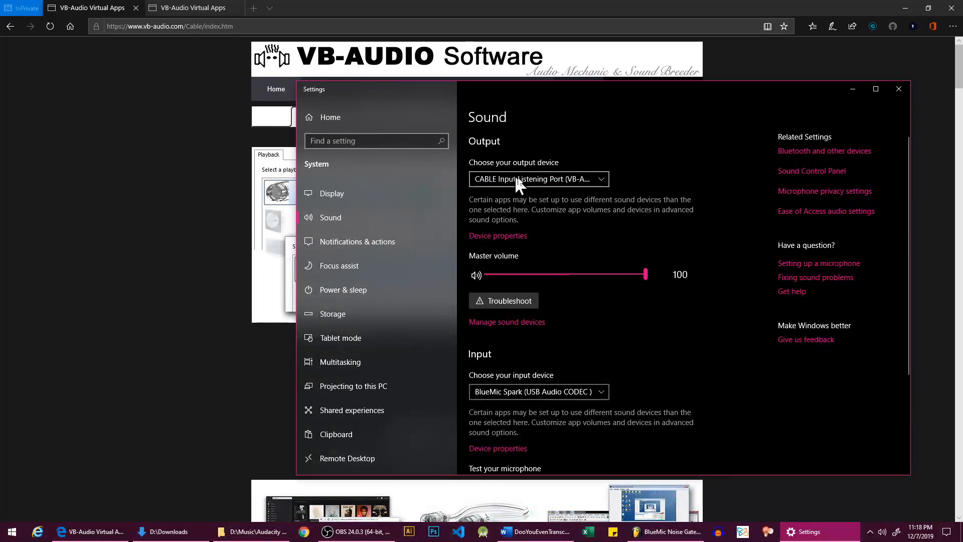
click(597, 392)
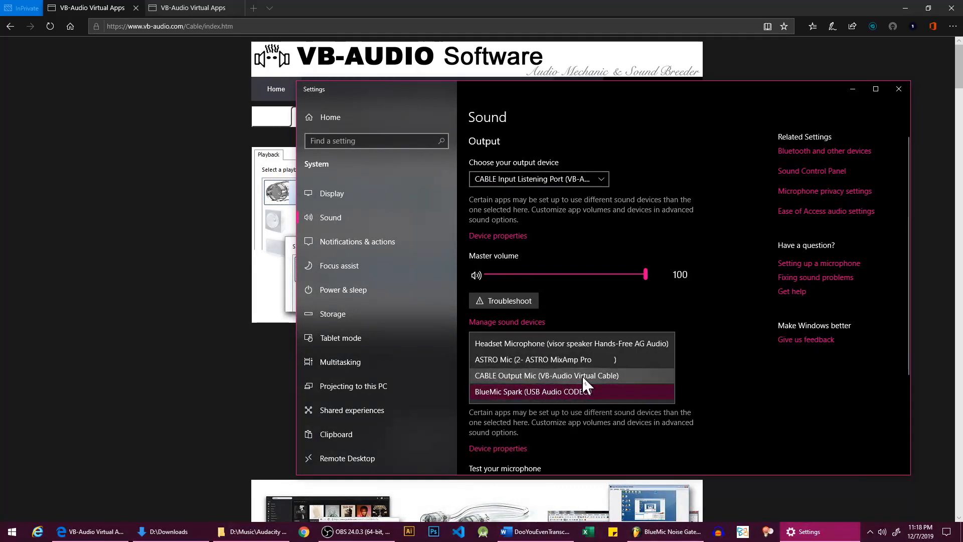
click(542, 376)
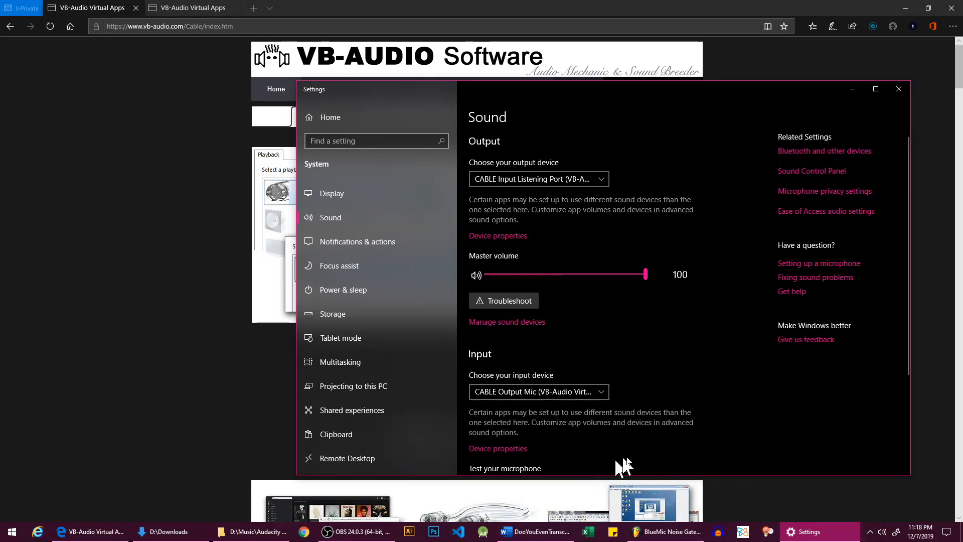
Step: Switch to the Word document DooYouEvenTranscriptBro.docx and open My Lazy Transcription.mp3 from the Audacity MP3s folder in Windows Media Player
click(539, 535)
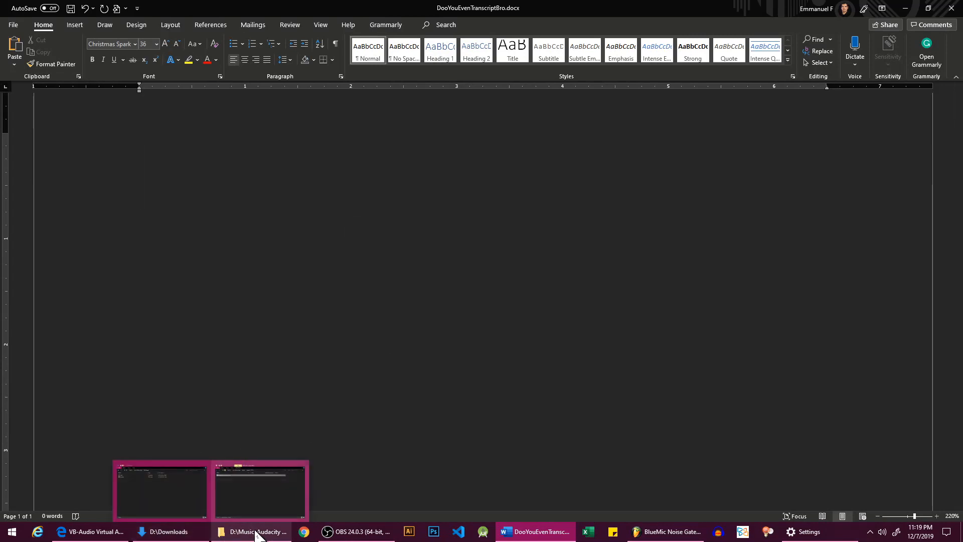
click(260, 481)
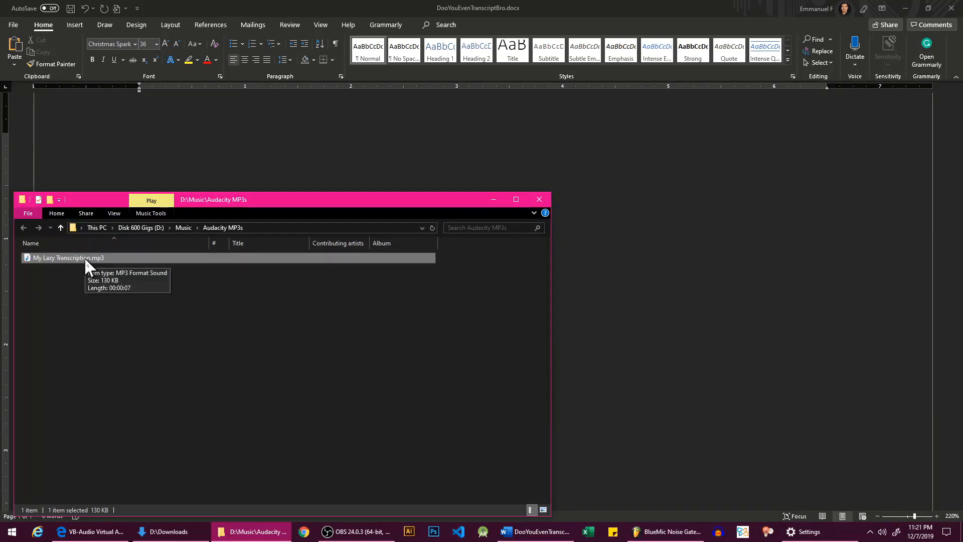
double_click(84, 257)
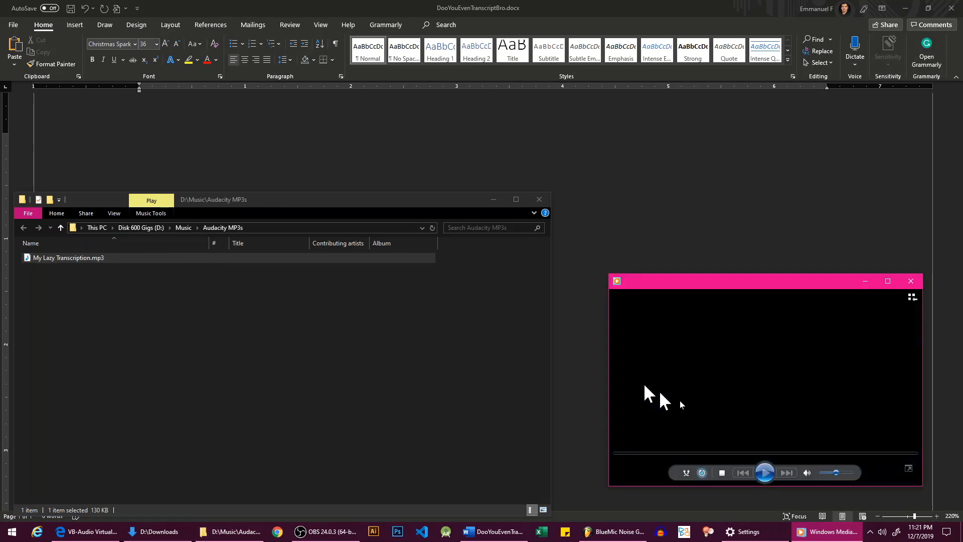
Step: Play My Lazy Transcription.mp3 from near its end and start Dictate in the Word document
click(762, 473)
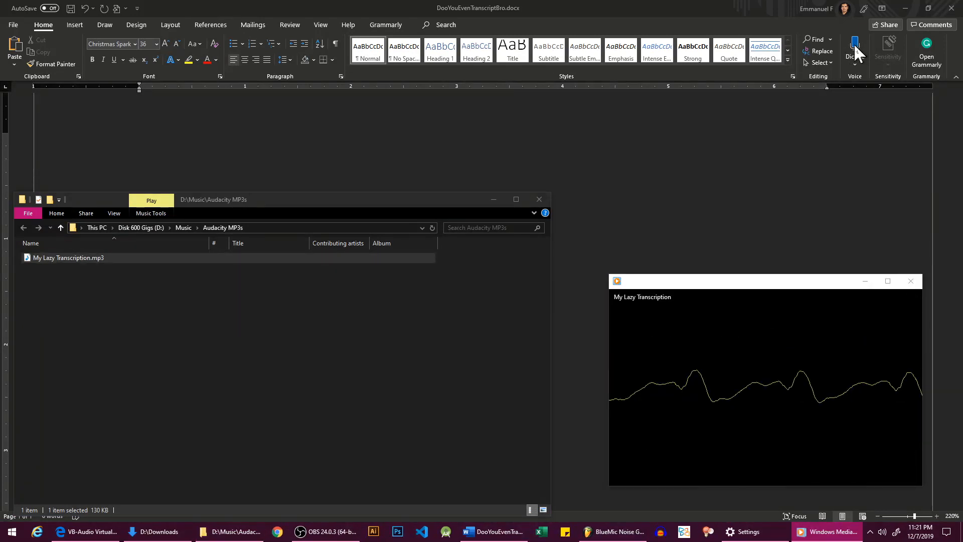
mouse_move(791, 362)
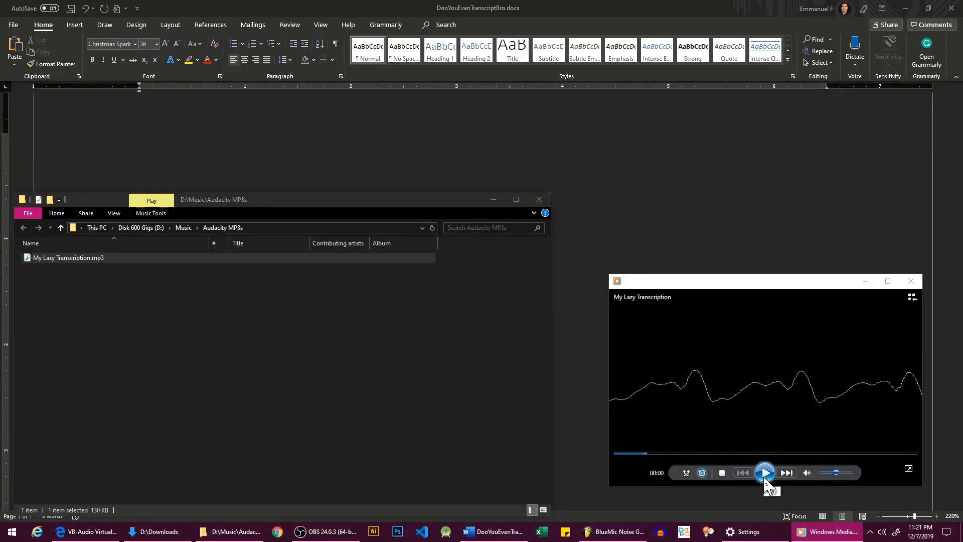
click(892, 453)
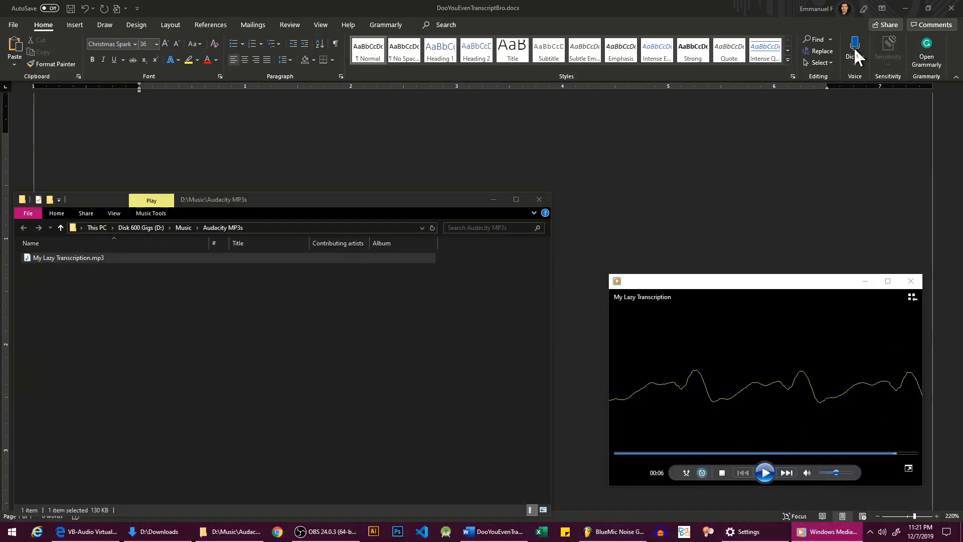
click(765, 474)
click(855, 52)
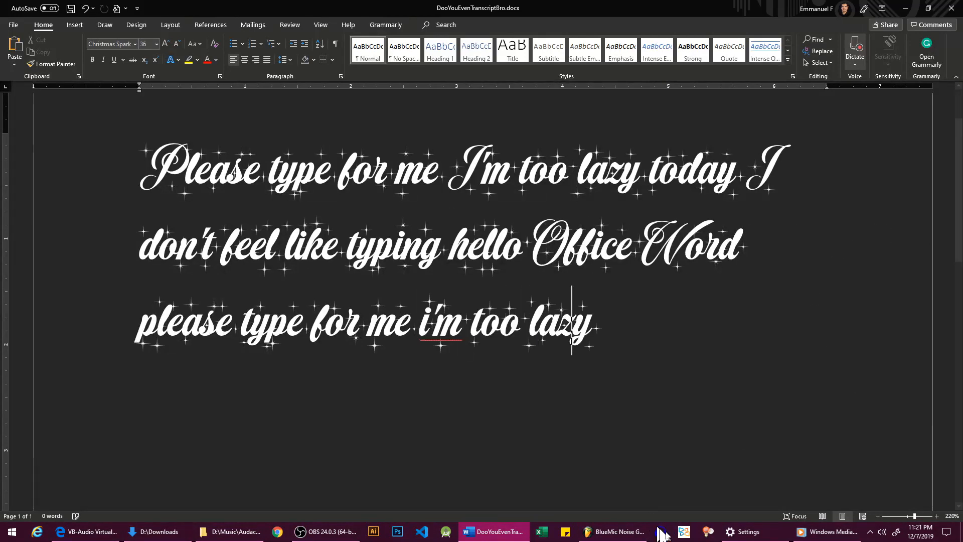
Step: Stop Dictate in the Word document and pause the playback in Windows Media Player
mouse_move(831, 537)
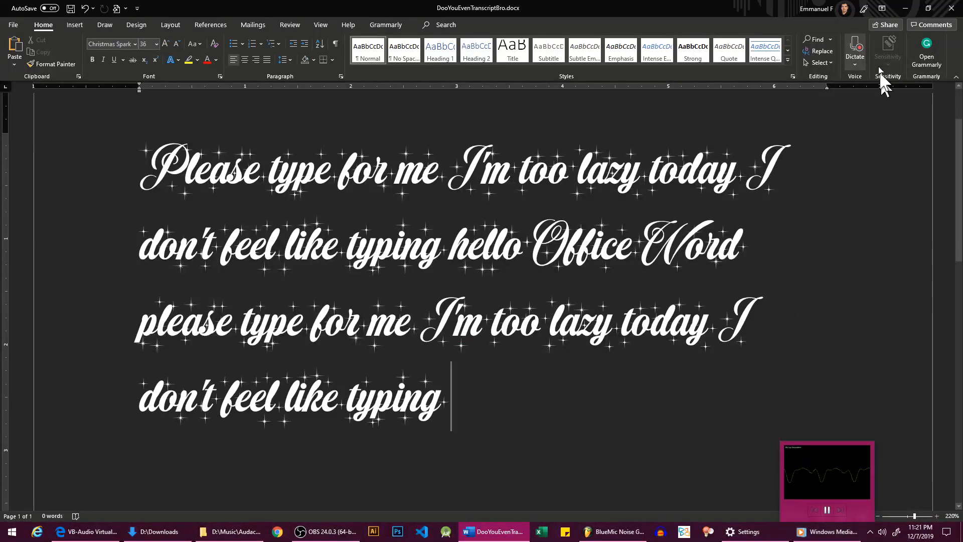
click(855, 45)
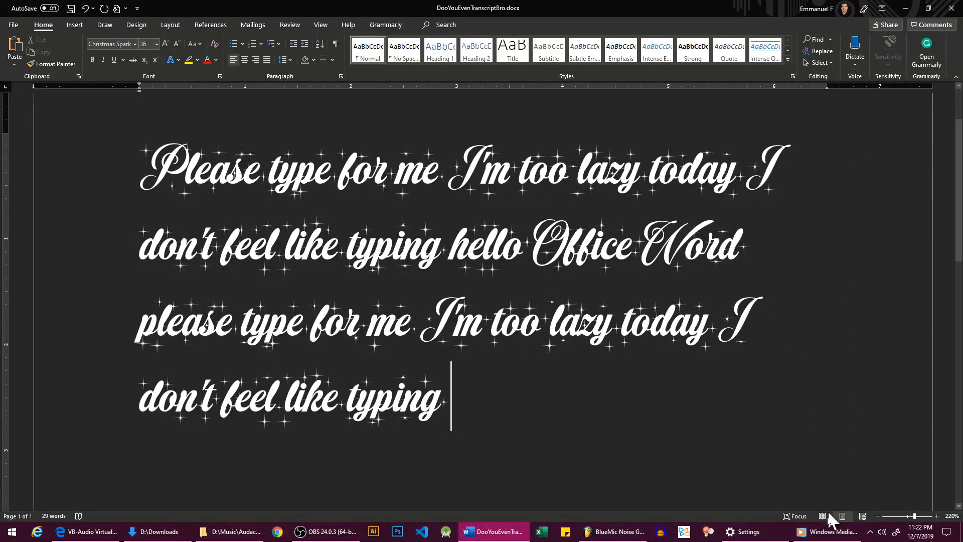
click(827, 531)
click(764, 473)
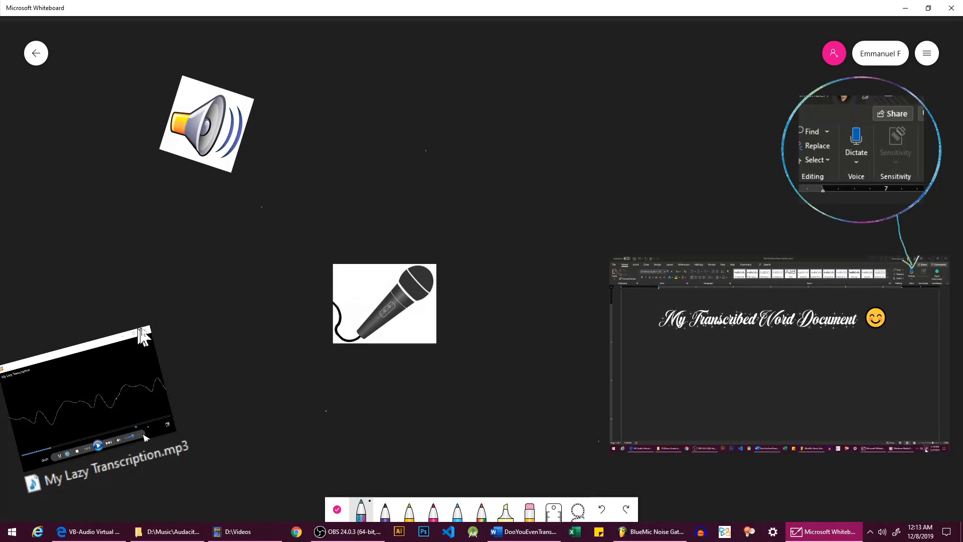
Step: In Microsoft Whiteboard, draw a curve from the media player past the speaker to the microphone, and an arrow from the mp3 file to the microphone
drag(155, 339, 159, 289)
drag(159, 229, 171, 205)
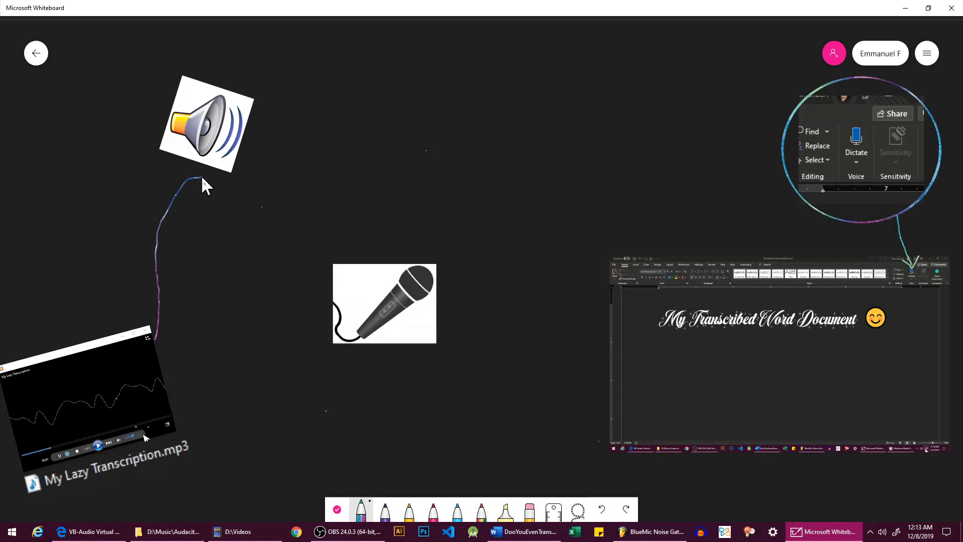
mouse_move(202, 178)
mouse_down()
mouse_move(239, 204)
mouse_move(275, 256)
mouse_up()
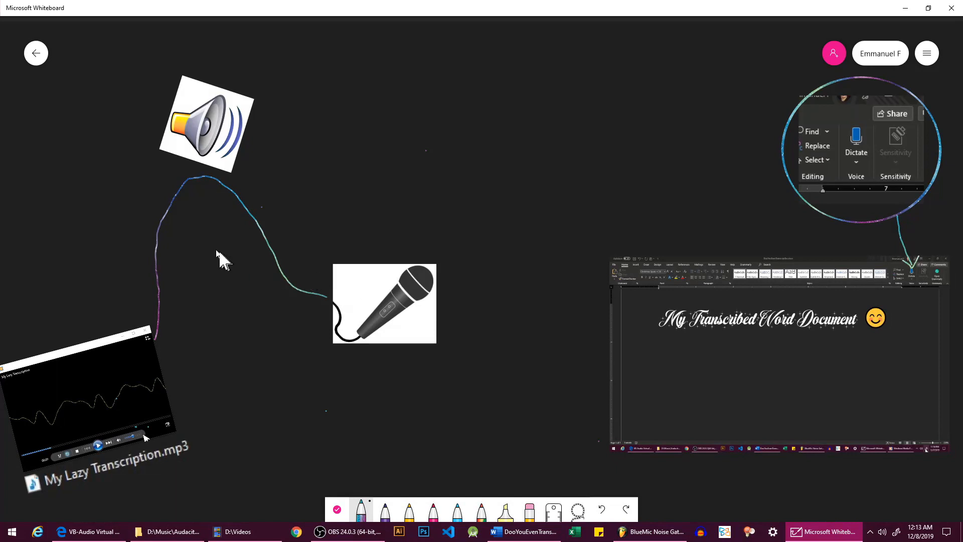
mouse_move(186, 468)
mouse_down()
mouse_move(267, 468)
mouse_move(365, 354)
mouse_up()
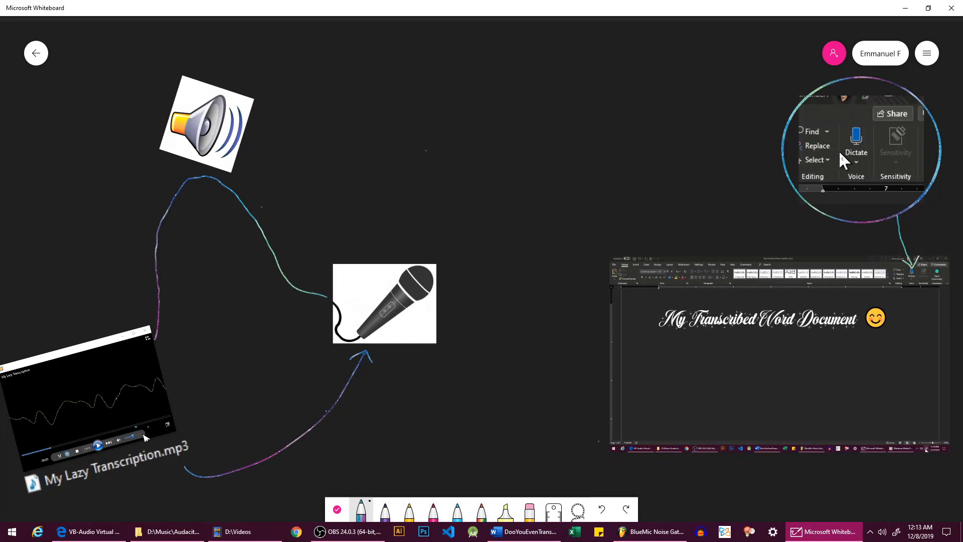
Step: Draw an arrow from the Dictate picture to the microphone and handwrite "Like + Share + Sub" above it with a zigzag underline
mouse_move(841, 147)
mouse_down()
mouse_move(573, 235)
mouse_move(449, 293)
mouse_up()
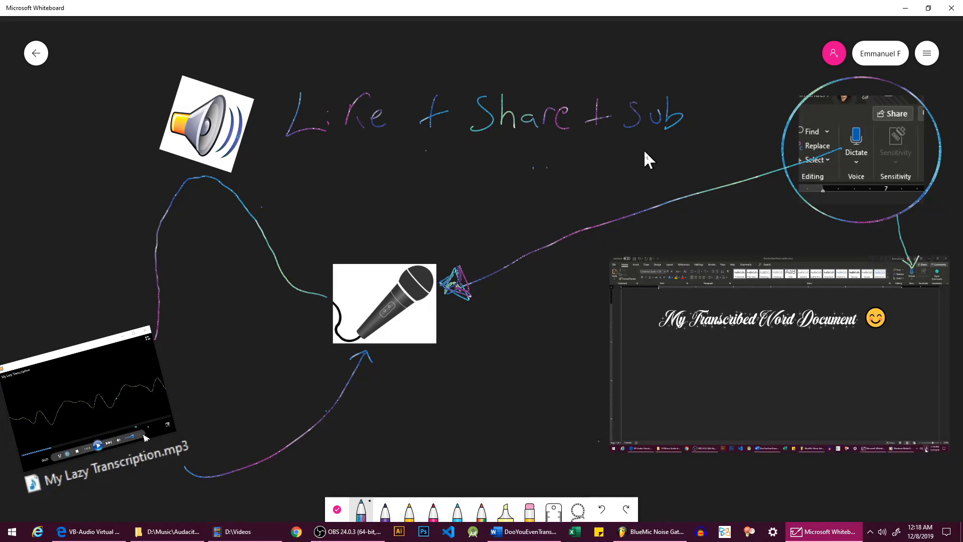
mouse_move(666, 145)
mouse_down()
mouse_move(323, 176)
mouse_move(480, 231)
mouse_up()
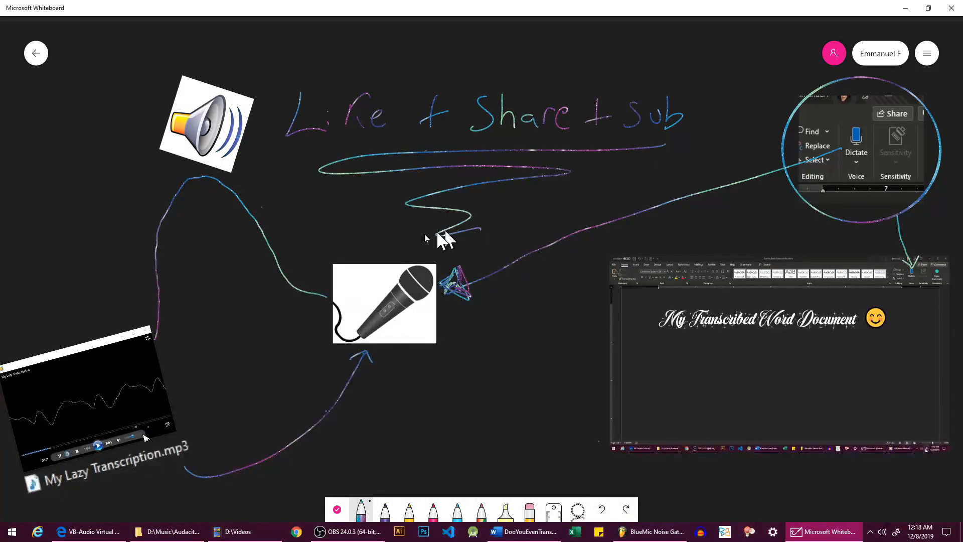